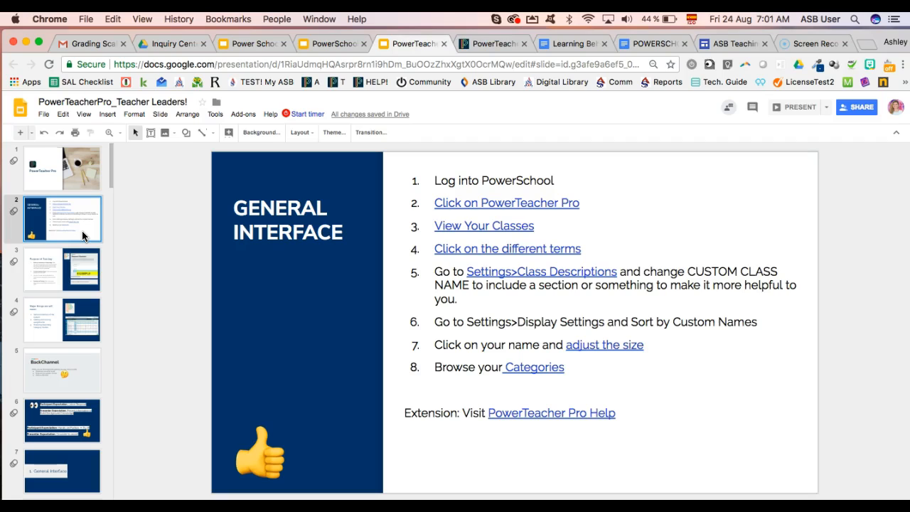
Switch to the PowerTeacher sign-in page and enter the teacher's username and password
left_click(489, 47)
key("Tab")
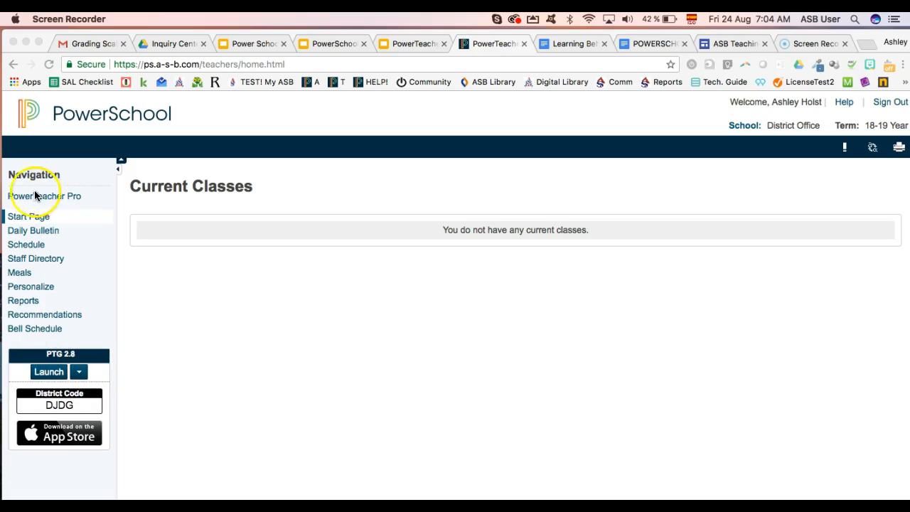
Open PowerTeacher Pro, return to the PowerSchool start page via the logo, and relaunch the gradebook
left_click(69, 198)
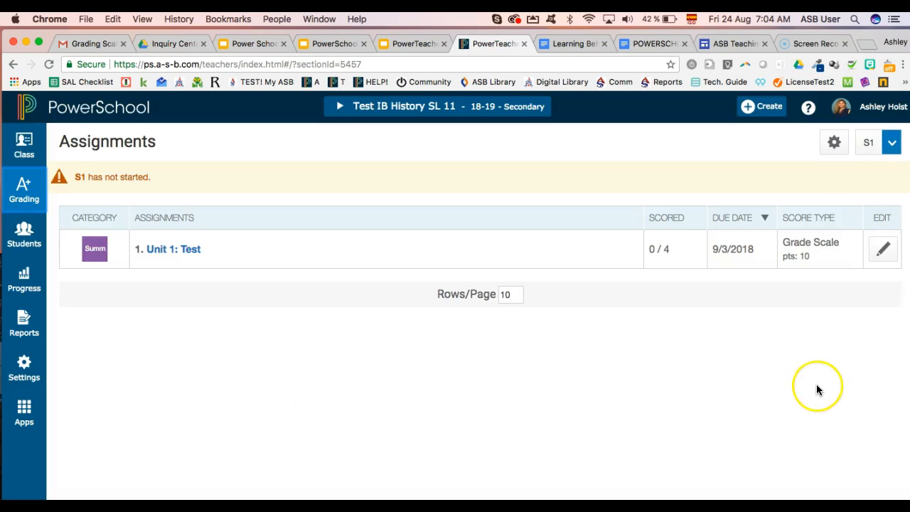
left_click(456, 195)
left_click(163, 409)
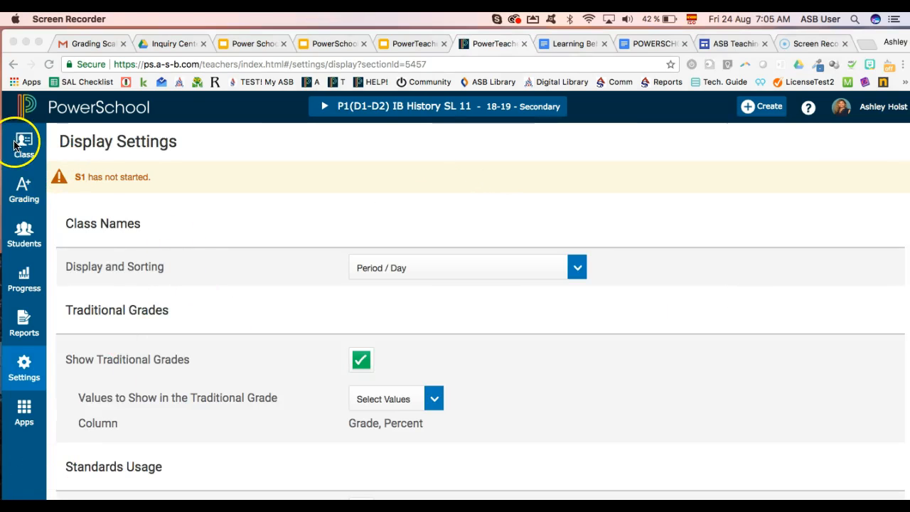
left_click(25, 144)
left_click(24, 145)
left_click(103, 109)
left_click(71, 198)
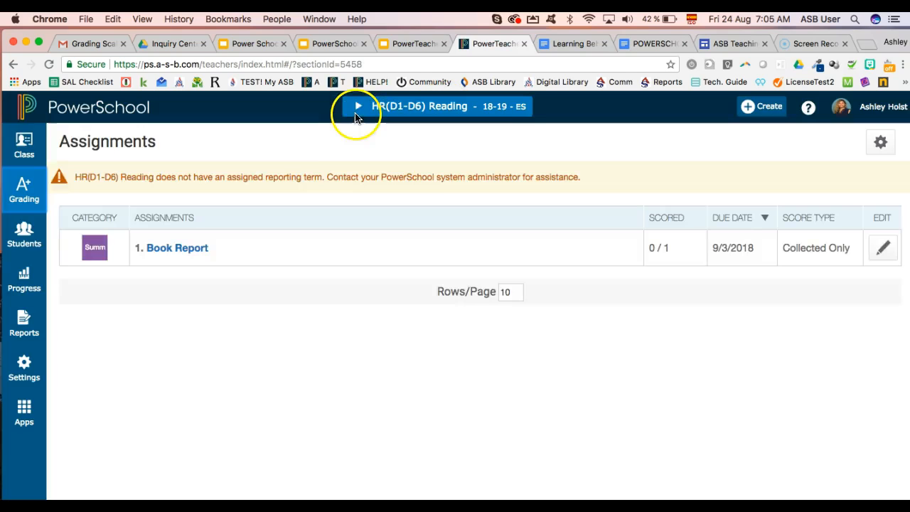
left_click(358, 107)
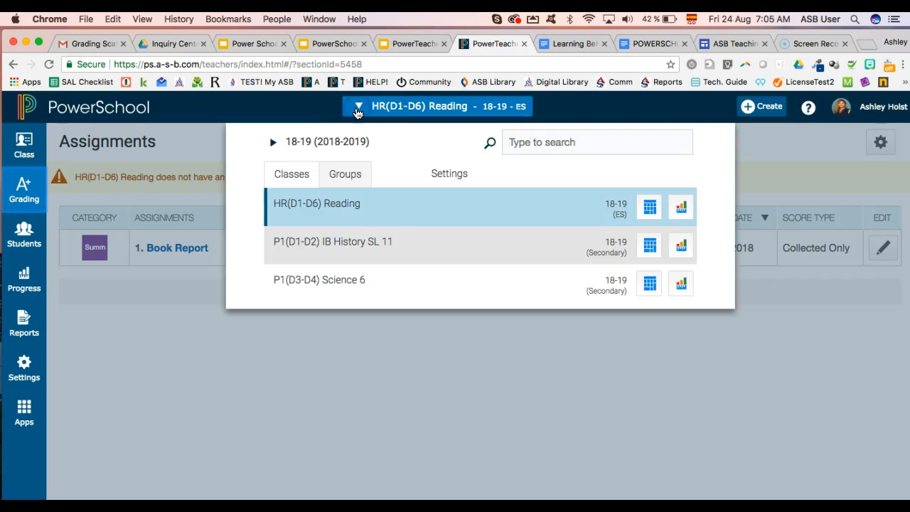
left_click(325, 206)
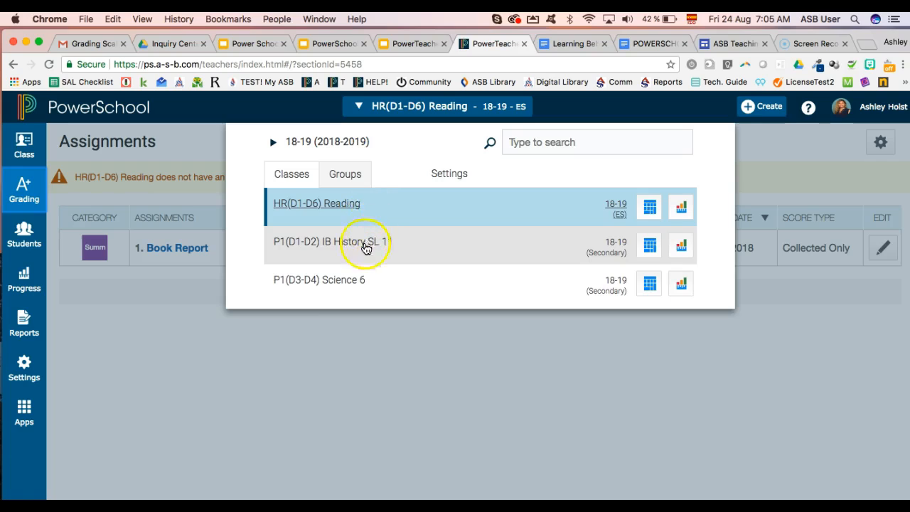
left_click(367, 216)
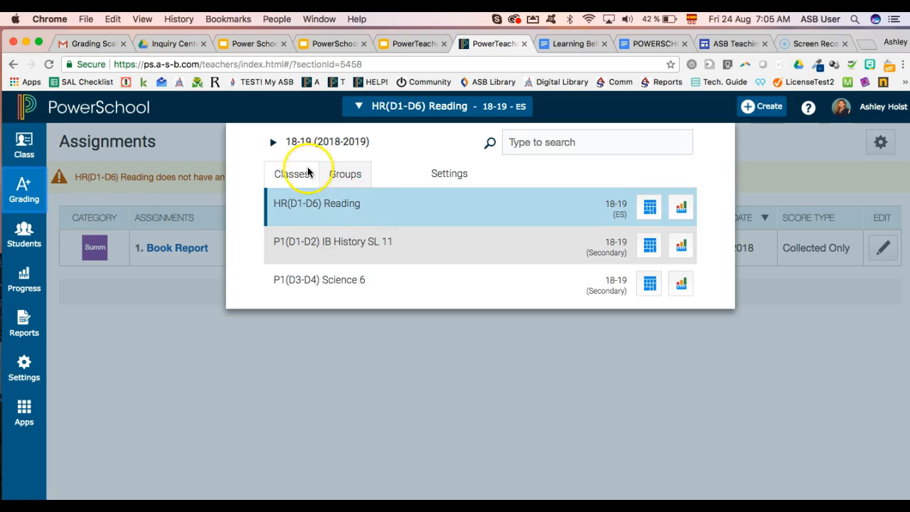
left_click(273, 144)
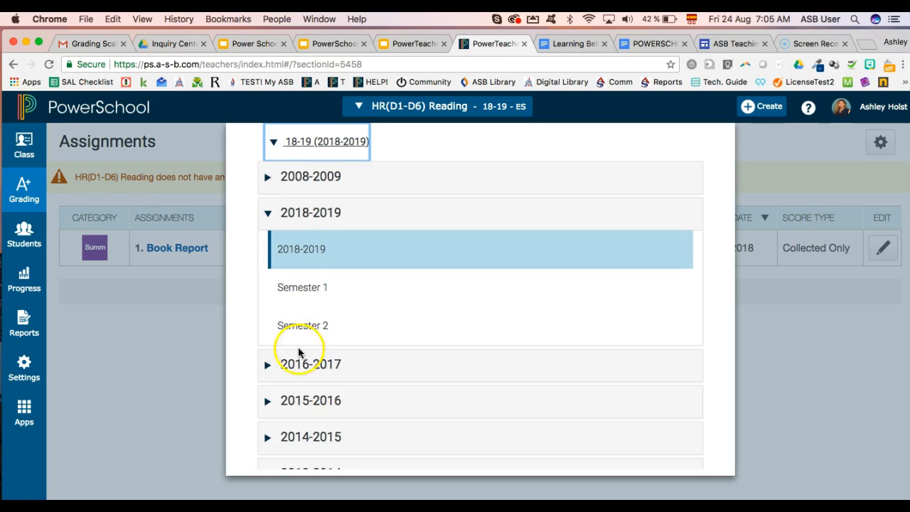
left_click(268, 368)
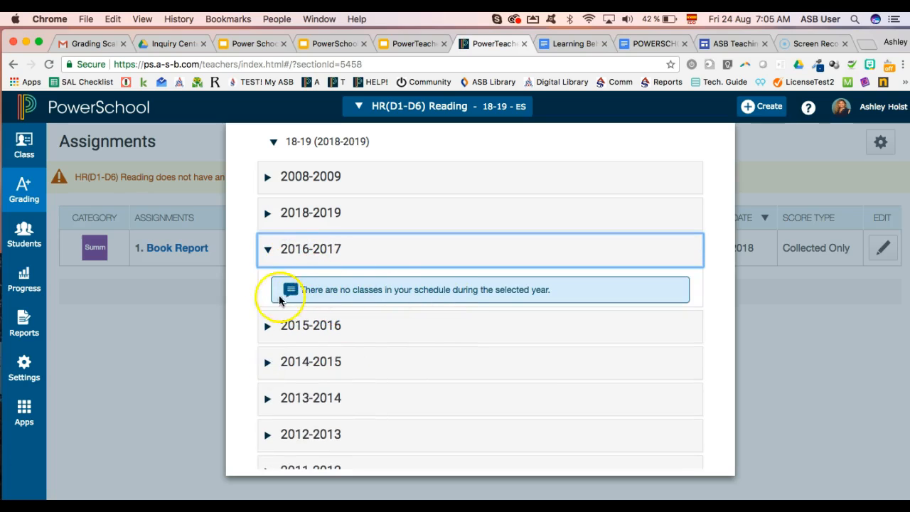
left_click(268, 250)
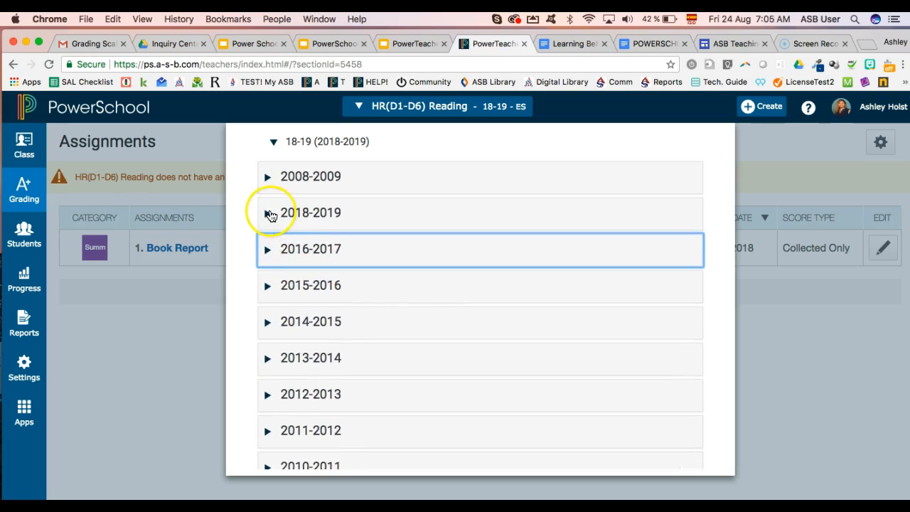
left_click(268, 214)
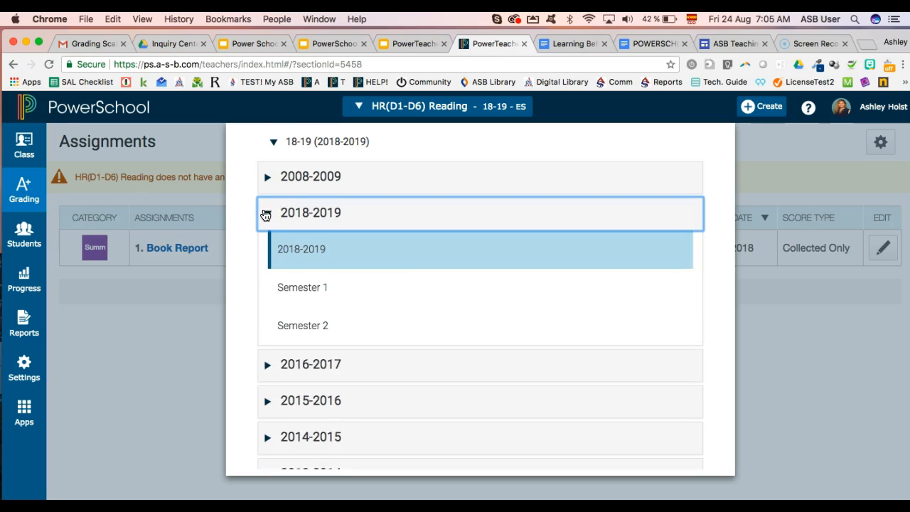
left_click(273, 142)
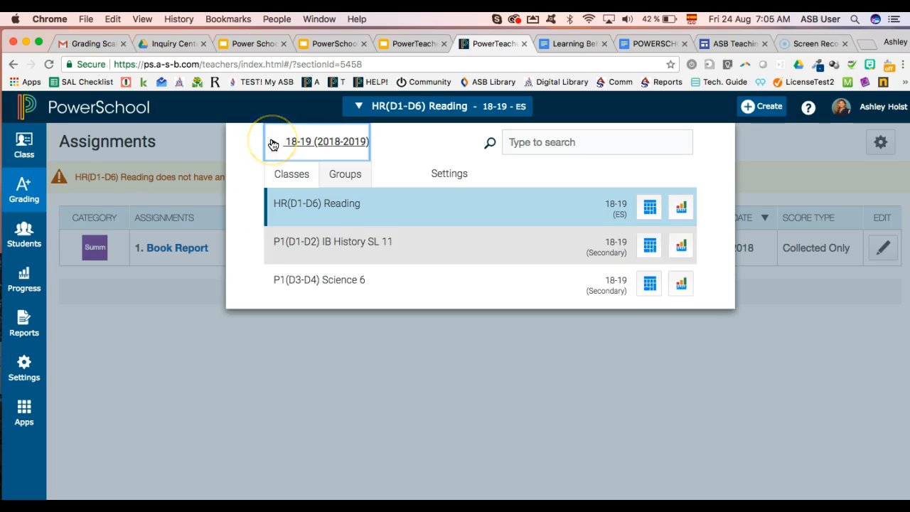
left_click(344, 182)
left_click(344, 180)
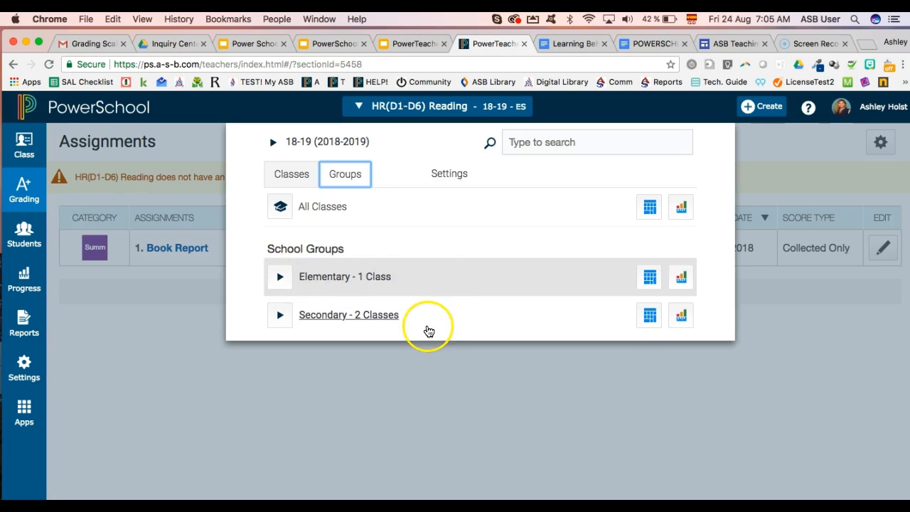
left_click(303, 183)
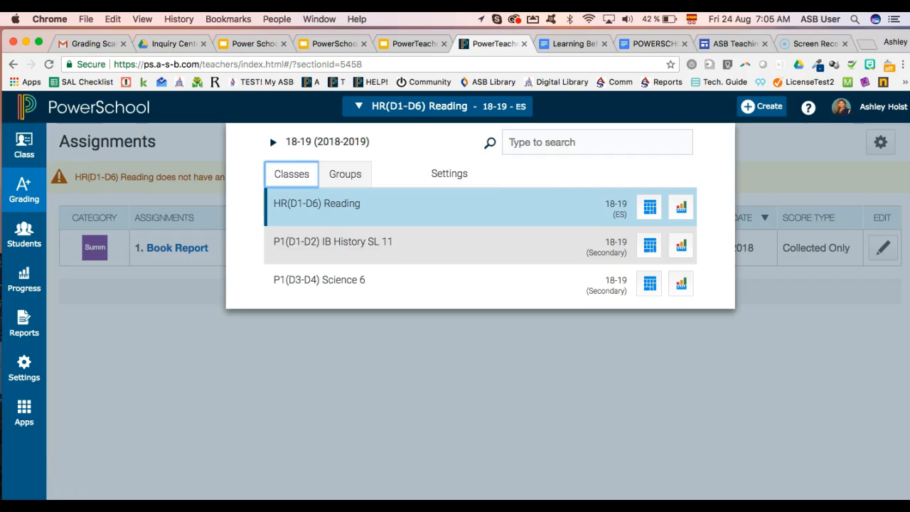
left_click(312, 370)
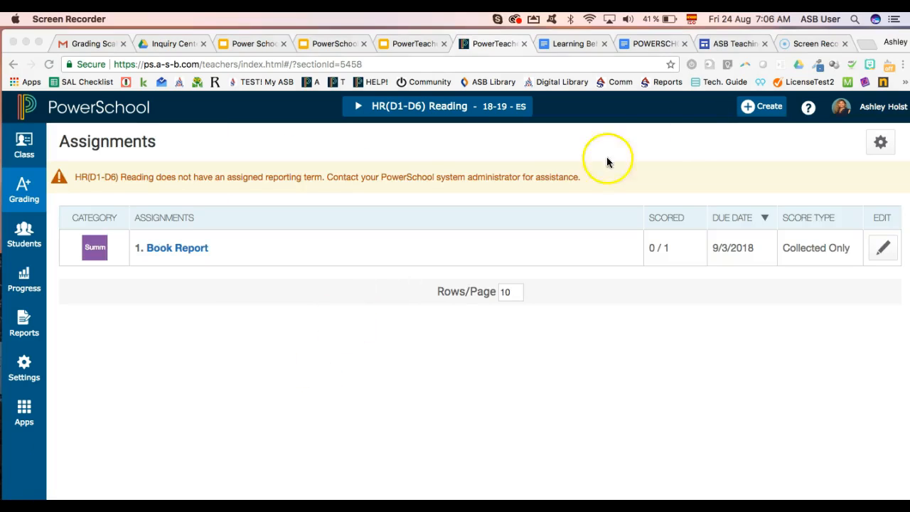
left_click(816, 116)
left_click(811, 110)
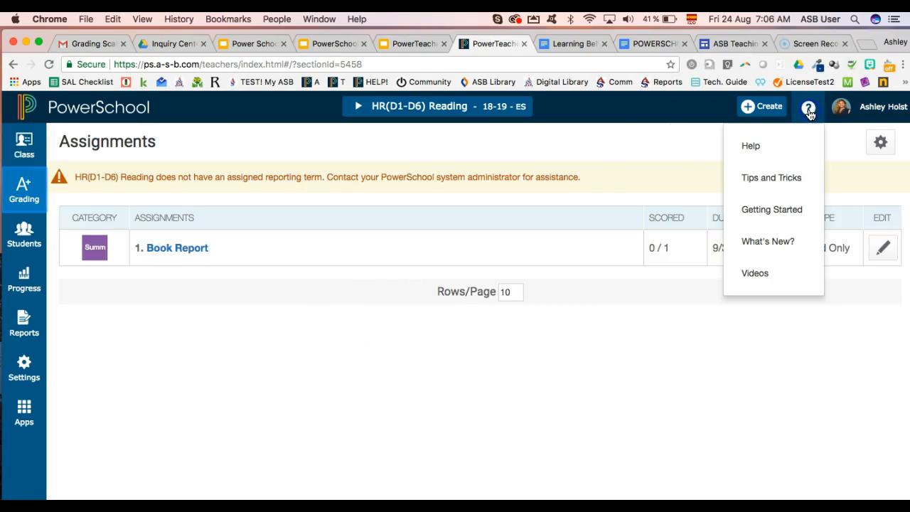
left_click(757, 148)
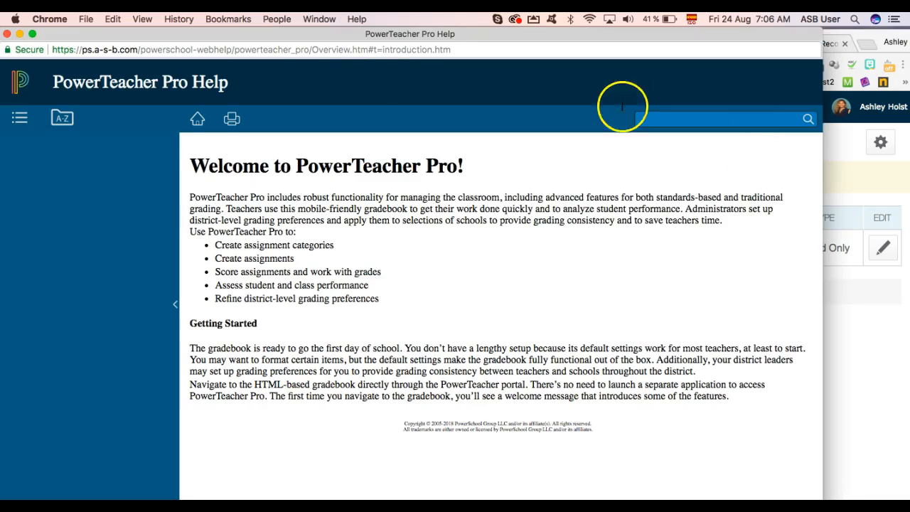
left_click(7, 35)
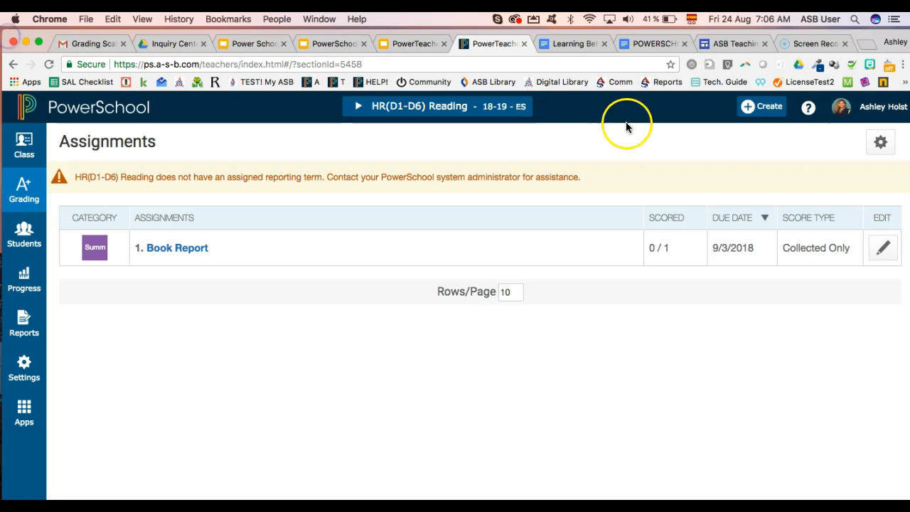
left_click(806, 108)
left_click(772, 177)
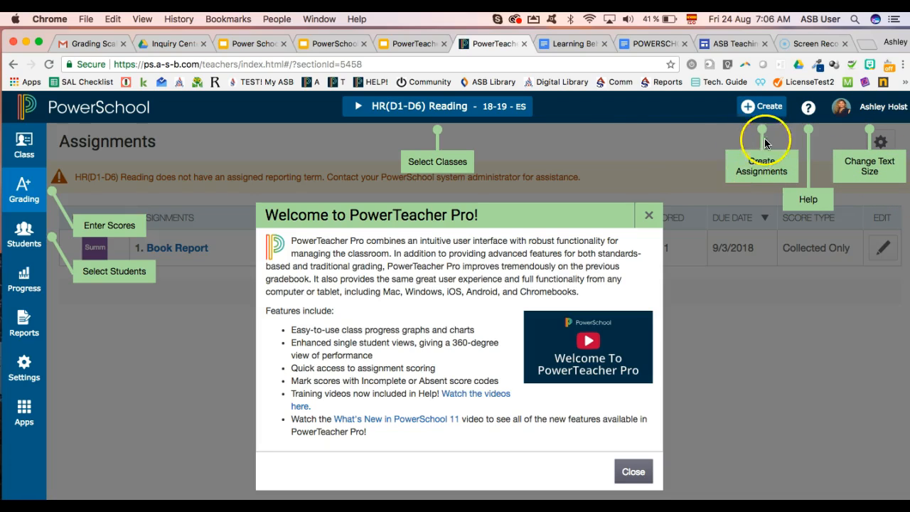
left_click(634, 471)
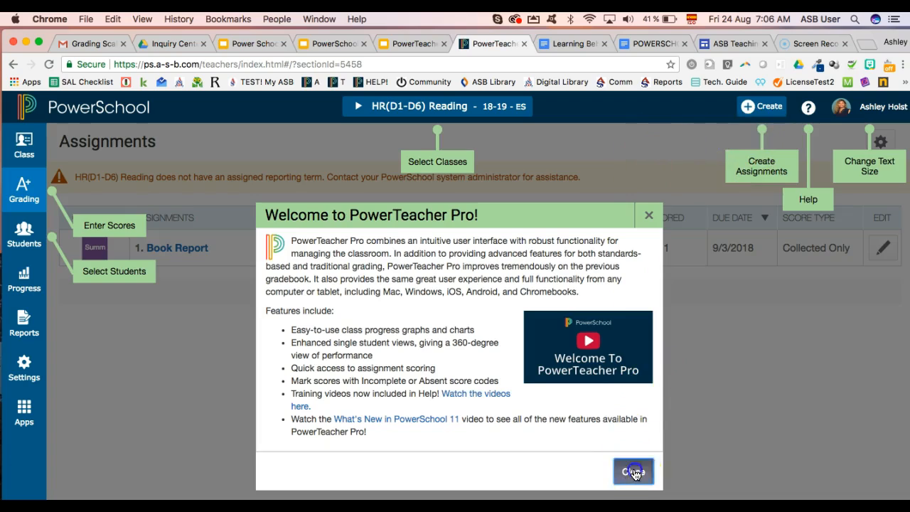
left_click(809, 107)
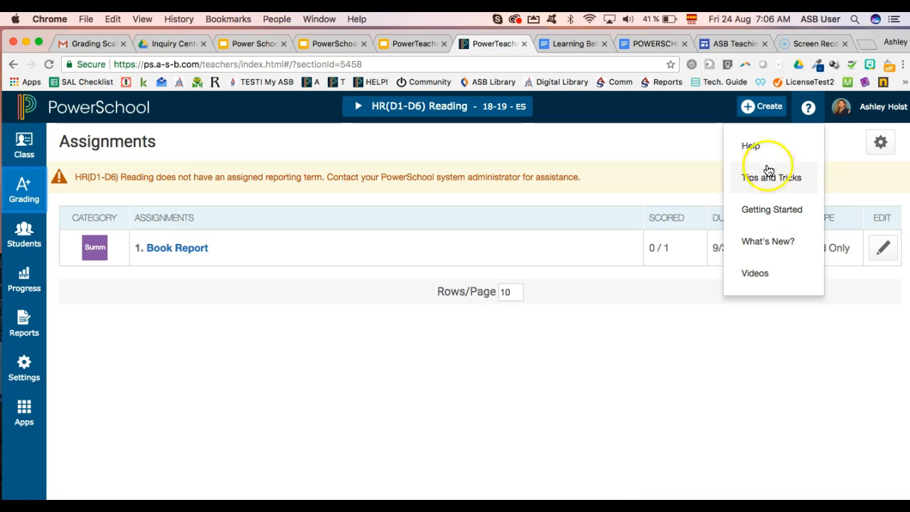
left_click(752, 145)
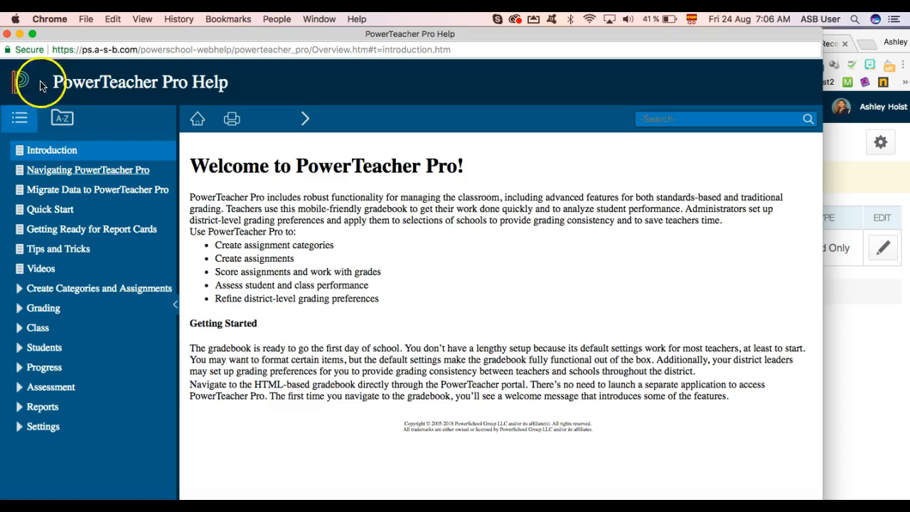
left_click(6, 33)
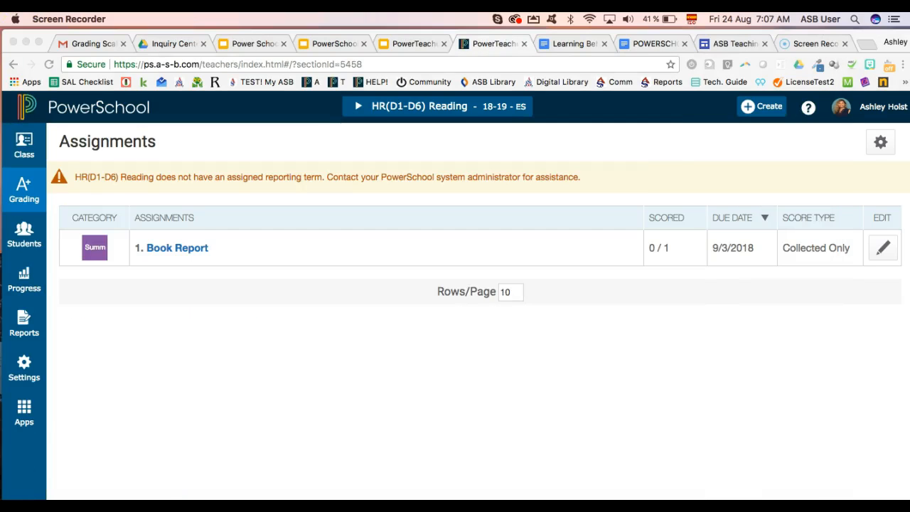
In Settings > Class Descriptions, rename the reading class's custom name to 'Reading (A)'
left_click(357, 103)
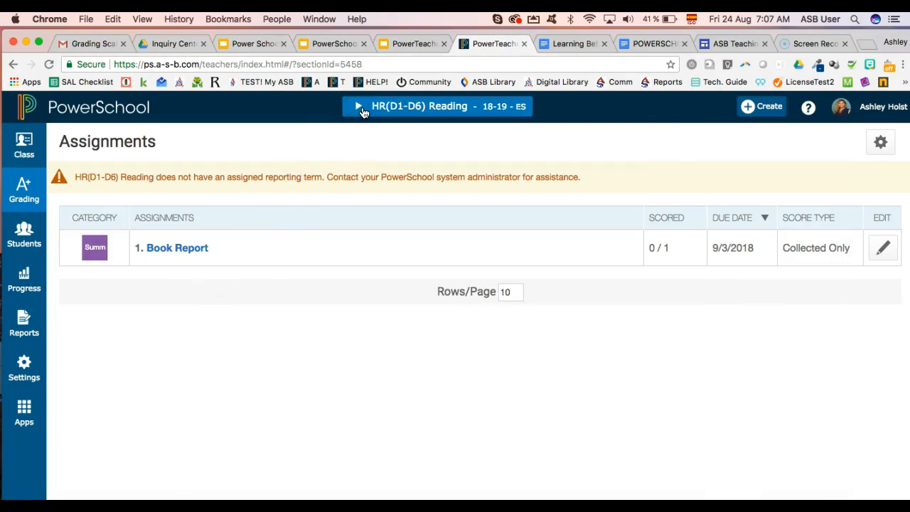
left_click(361, 108)
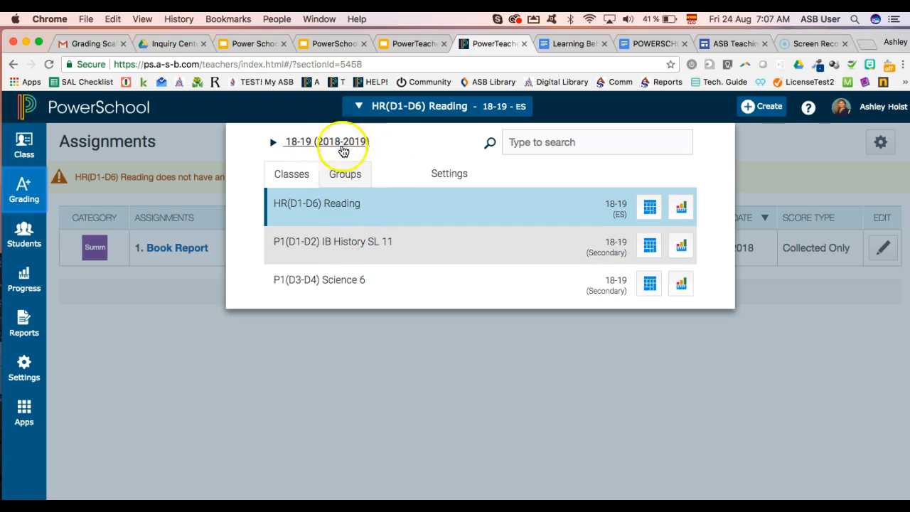
left_click(357, 107)
left_click(27, 364)
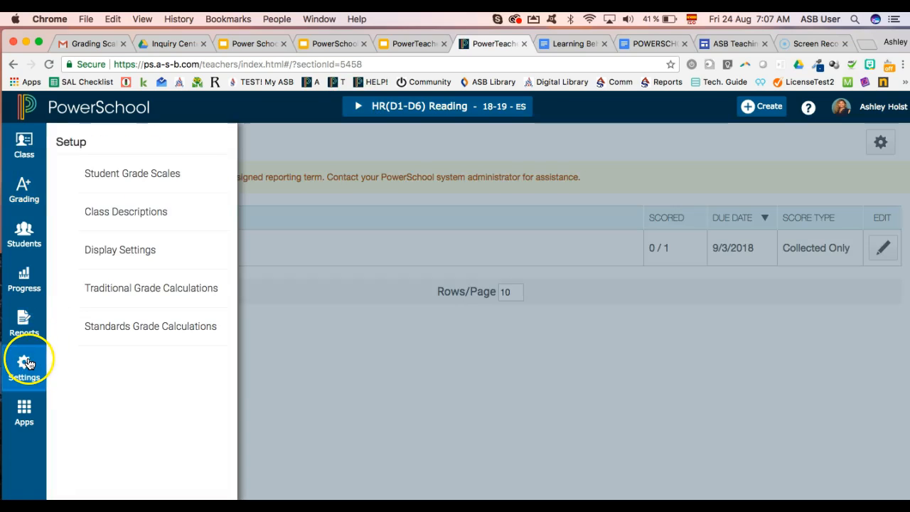
left_click(141, 213)
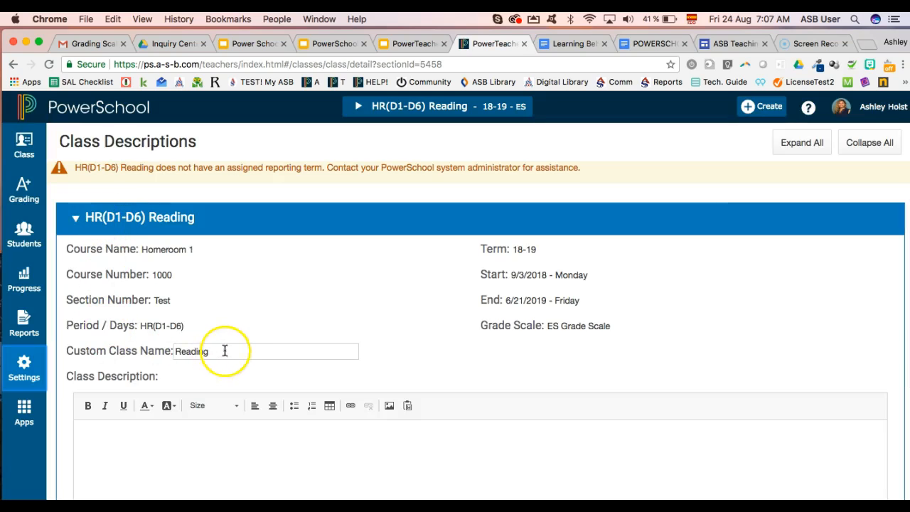
left_click_drag(223, 349, 179, 352)
type("Reading (A")
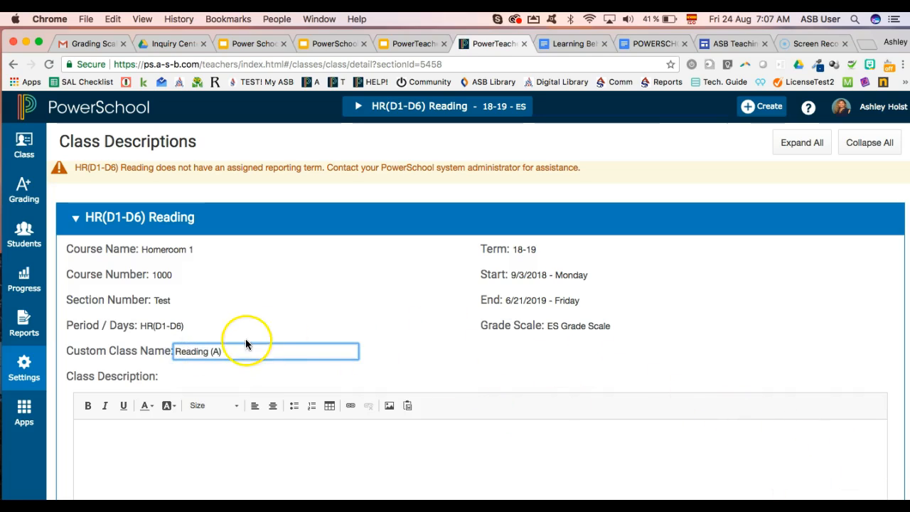
key("Return")
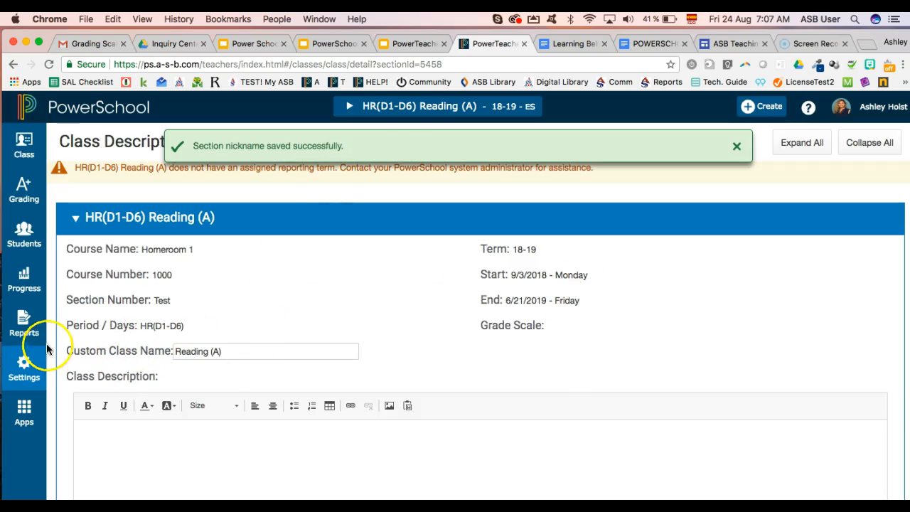
Change the IB History class's custom name to 'IB History SL 11-A' and check the class list
scroll(153, 321, "down", 5)
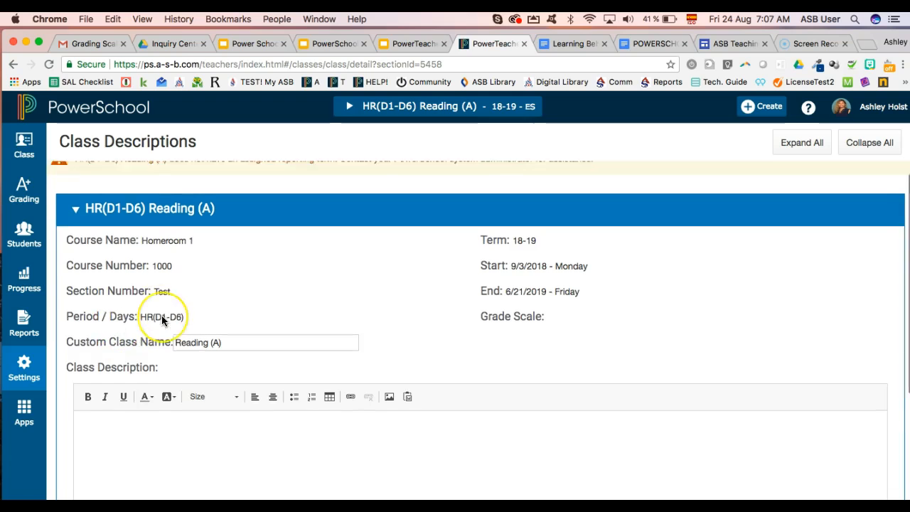
left_click(75, 419)
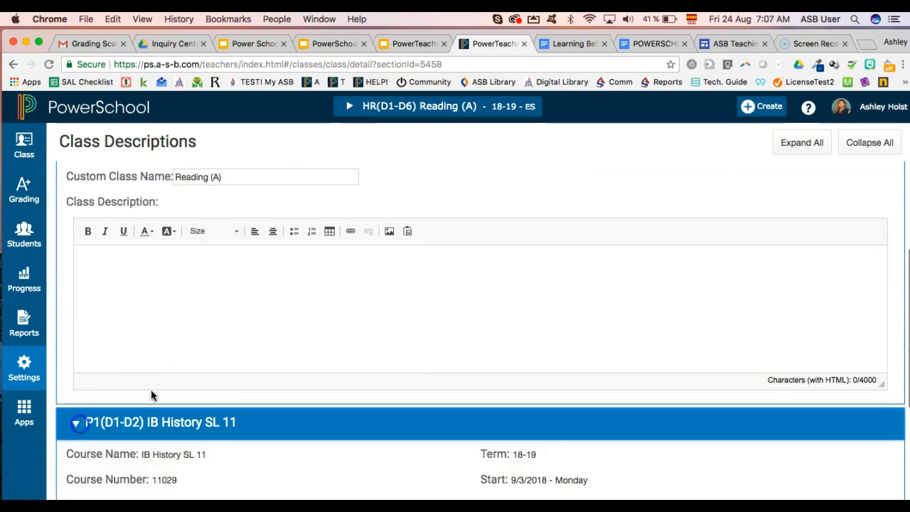
left_click(268, 347)
scroll(268, 347, "down", 5)
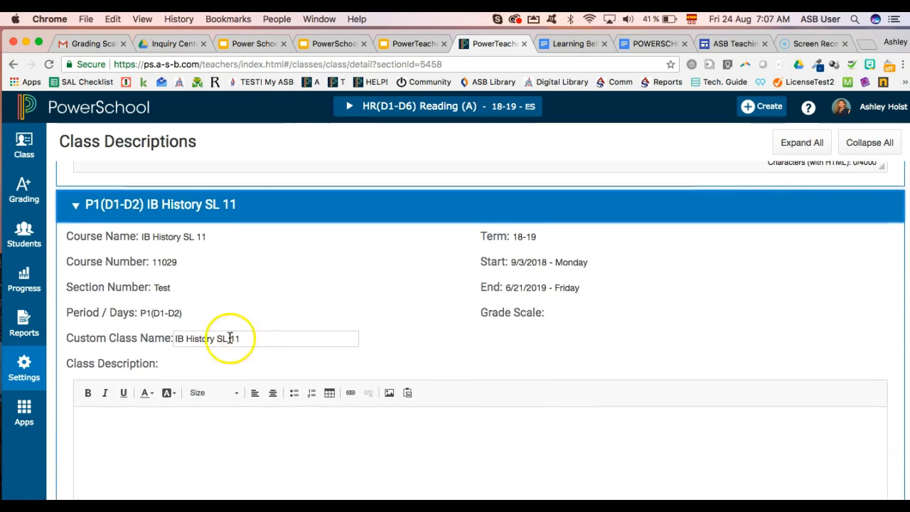
left_click(236, 339)
left_click_drag(237, 338, 216, 338)
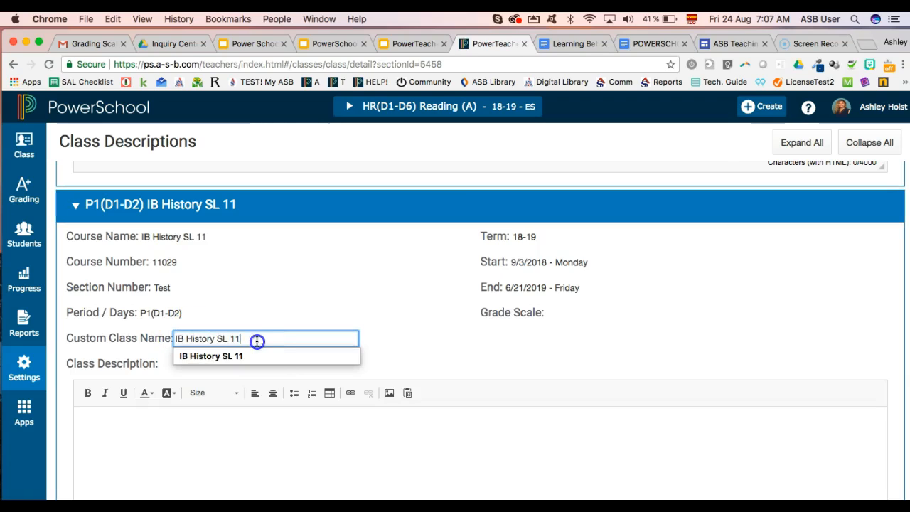
type("-A")
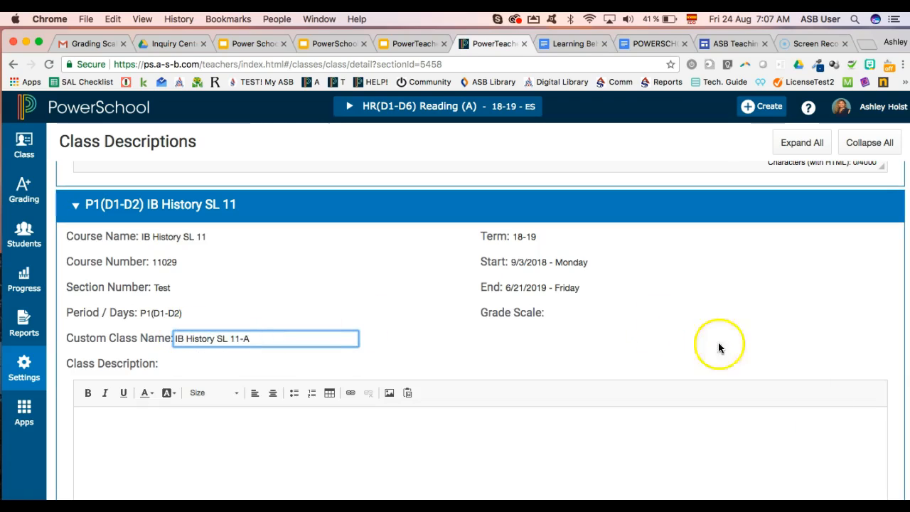
key("Return")
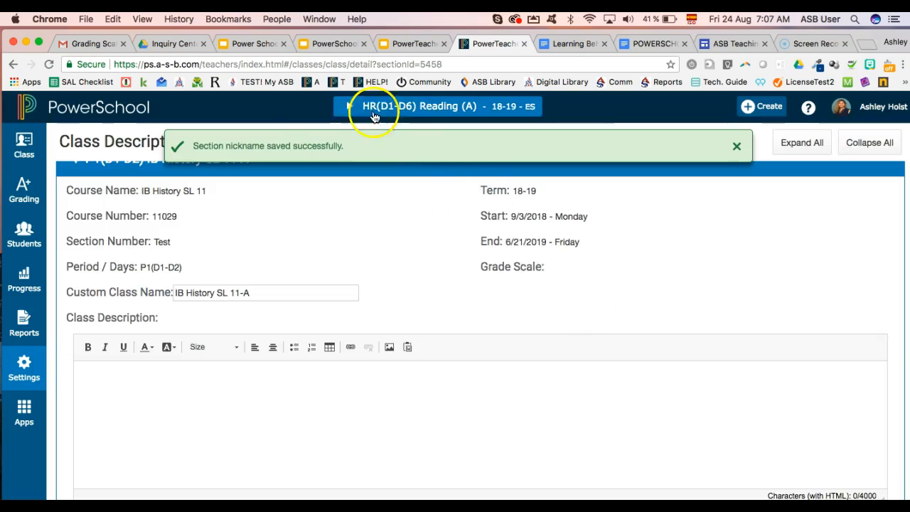
left_click(357, 106)
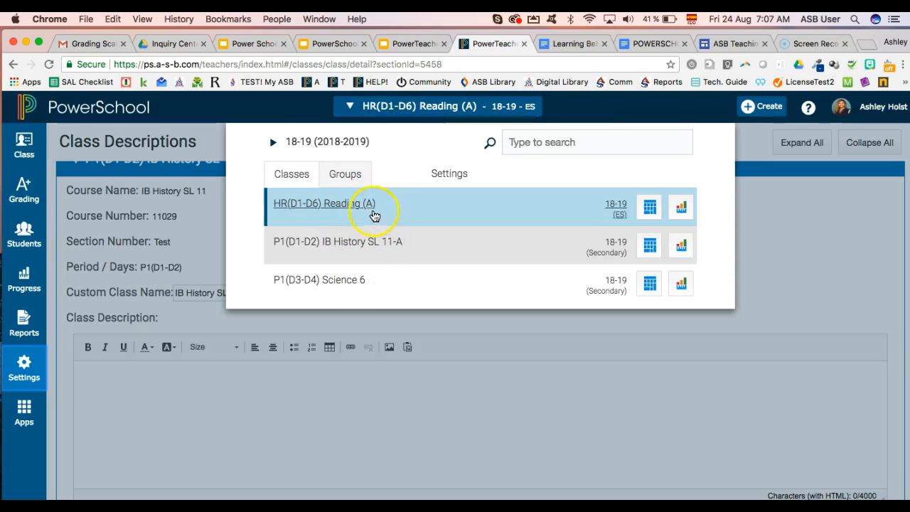
In Display Settings, set Display and Sorting to 'Section Number (sort by Course/Custom Name)' and save
left_click(29, 364)
left_click(122, 249)
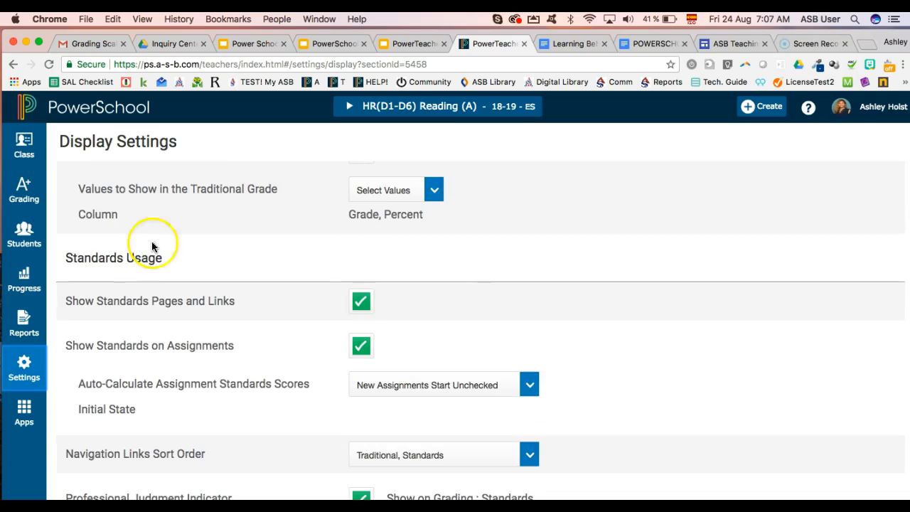
scroll(341, 244, "up", 5)
left_click(414, 274)
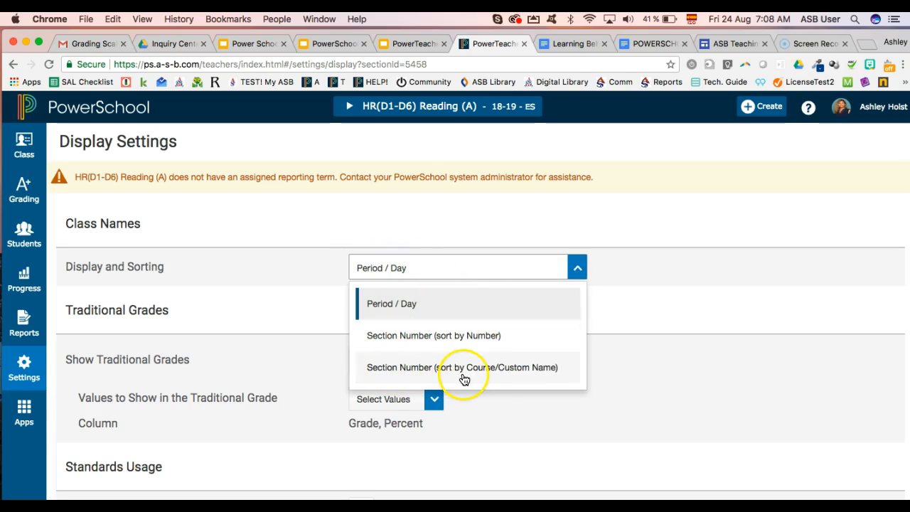
left_click(480, 372)
left_click(848, 441)
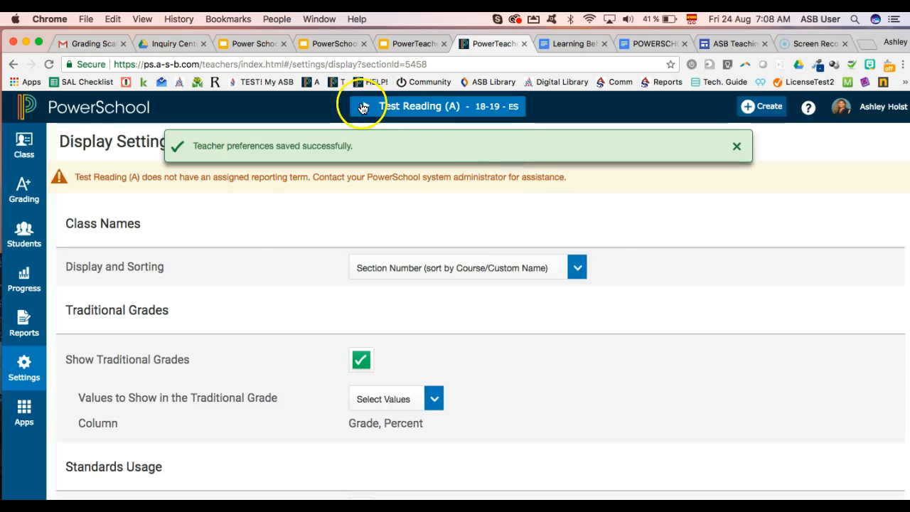
left_click(365, 110)
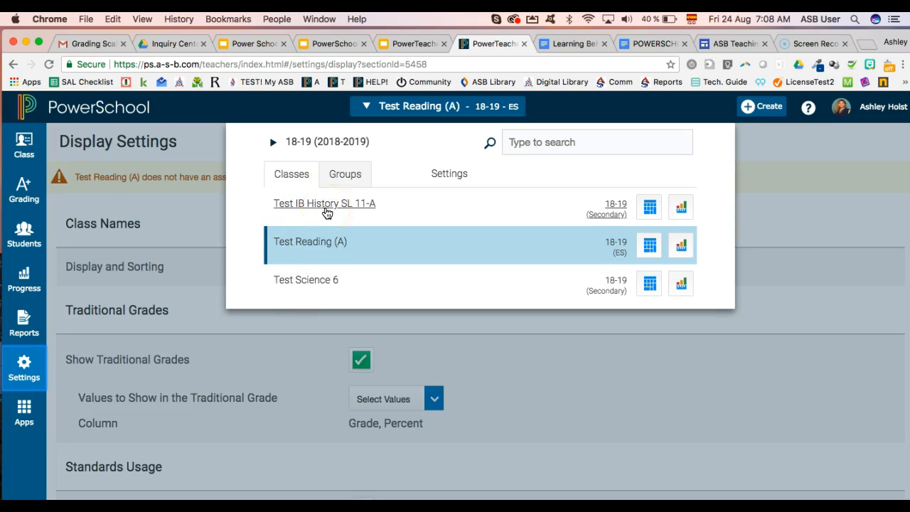
Open the assignment list for the Test Reading (A) class
left_click(64, 469)
left_click(24, 191)
left_click(107, 172)
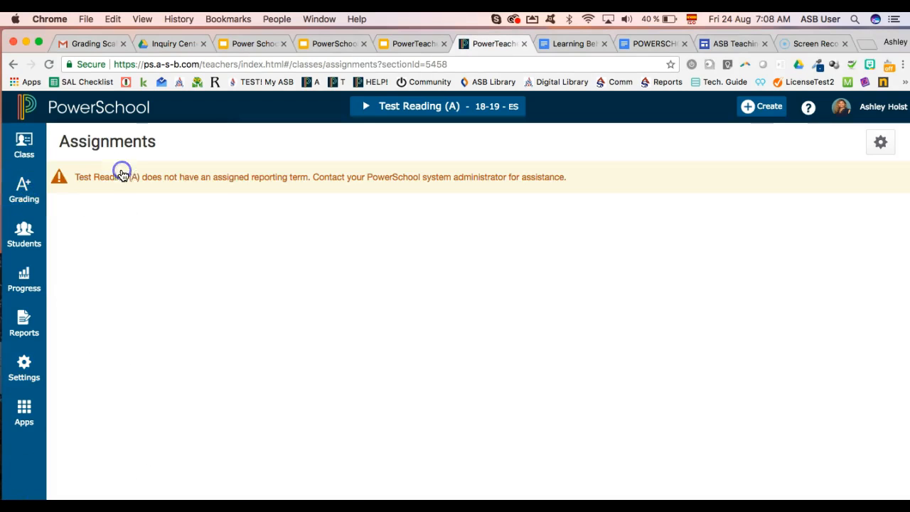
left_click(441, 285)
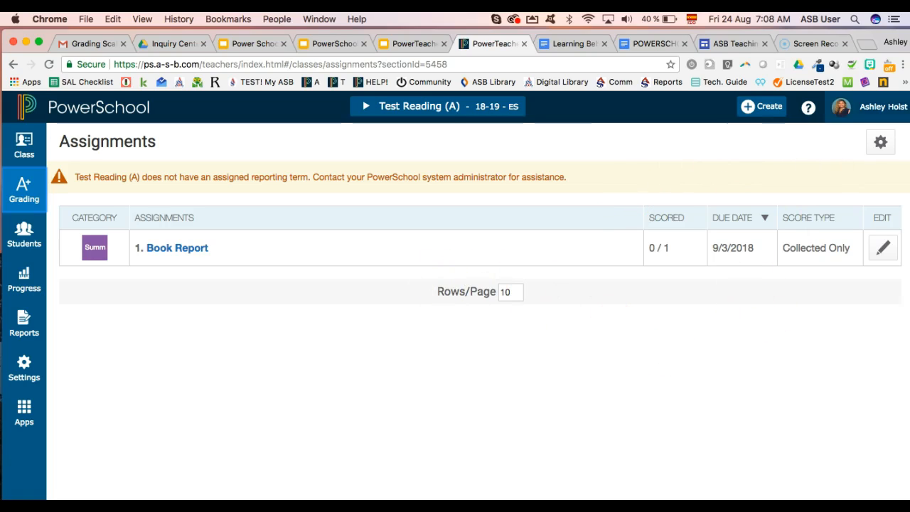
Switch the view size to Small, then Medium, then Large
left_click(888, 114)
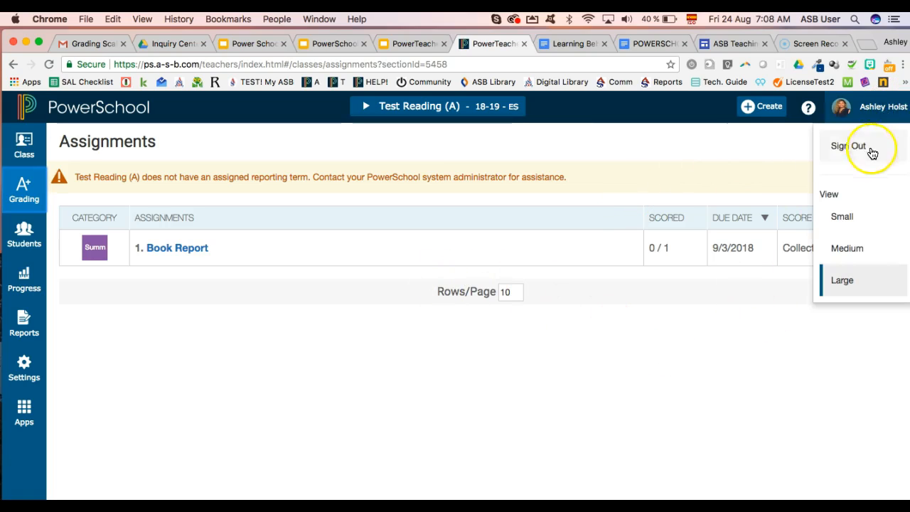
left_click(840, 216)
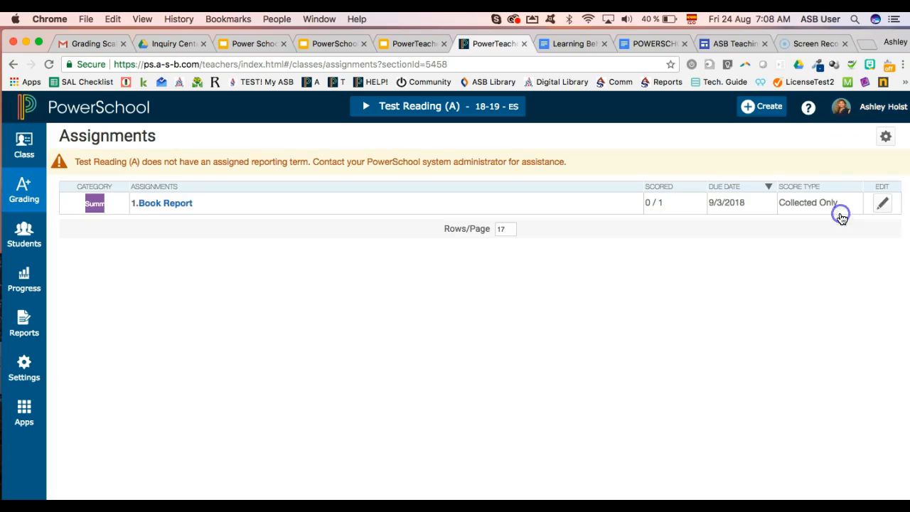
left_click(889, 108)
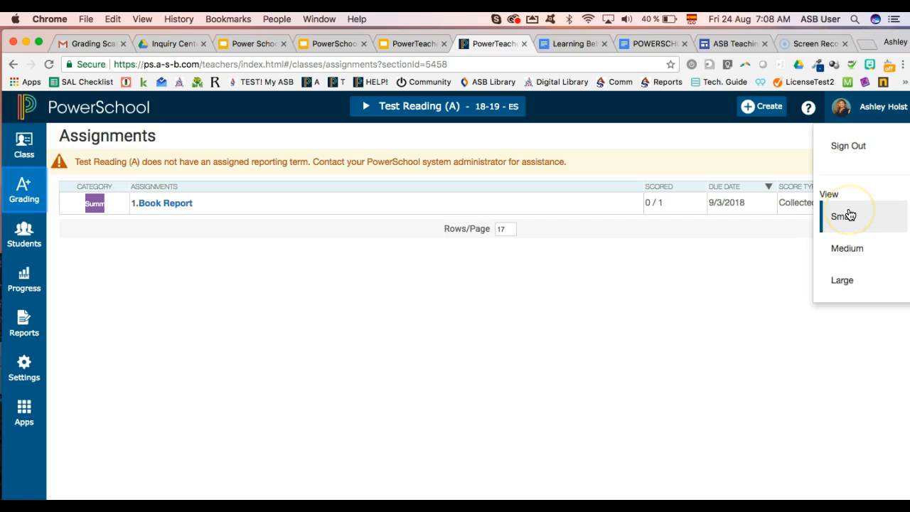
left_click(850, 246)
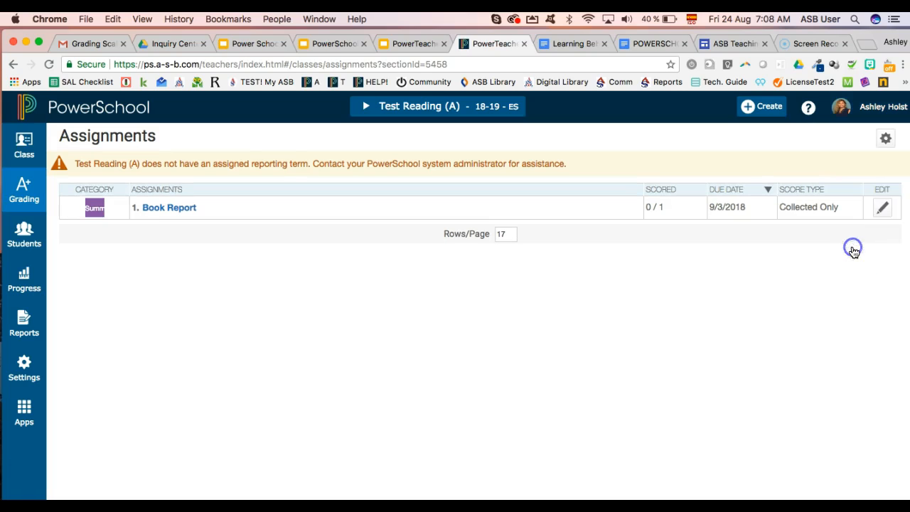
left_click(868, 105)
left_click(849, 277)
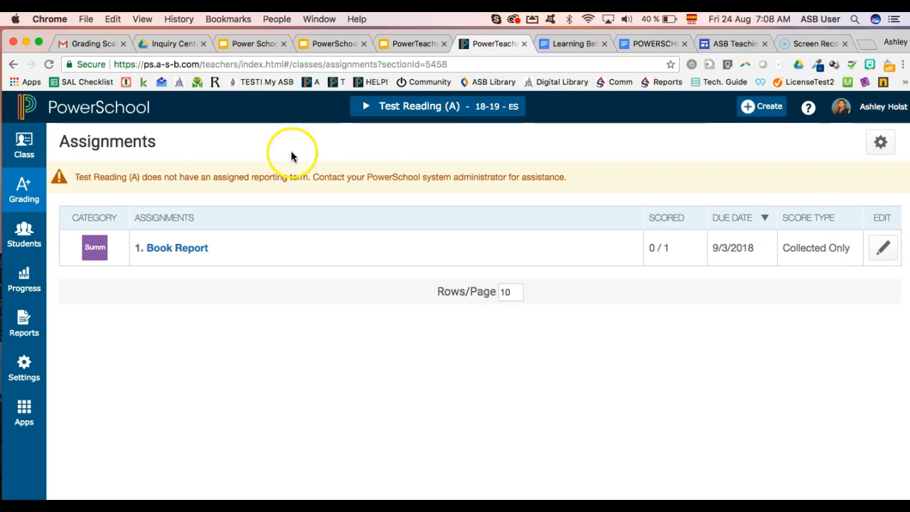
Open the Test Reading (A) scoresheet, then return to the assignment list and recheck view sizes
left_click(97, 212)
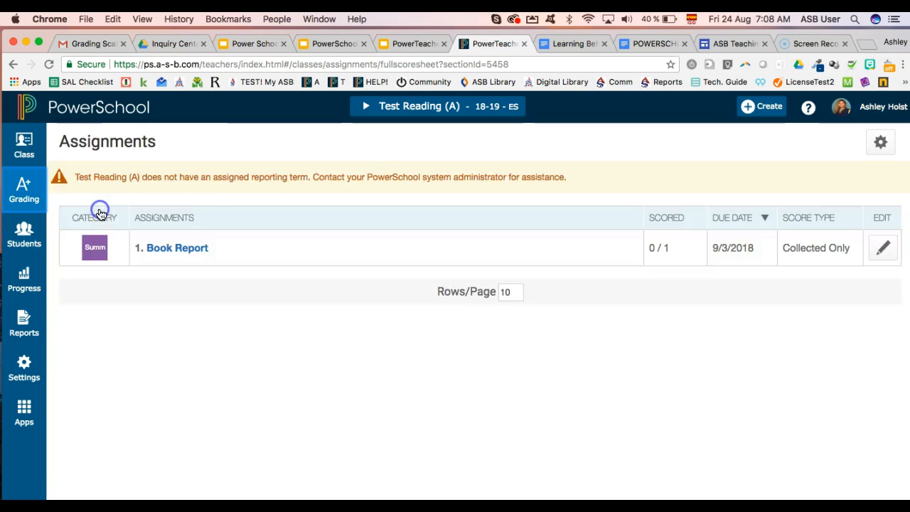
left_click(36, 190)
left_click(122, 177)
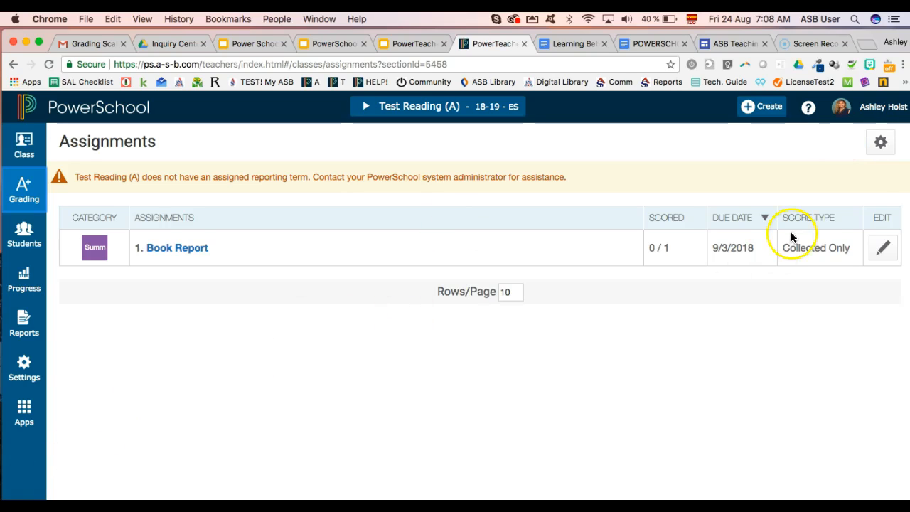
left_click(895, 120)
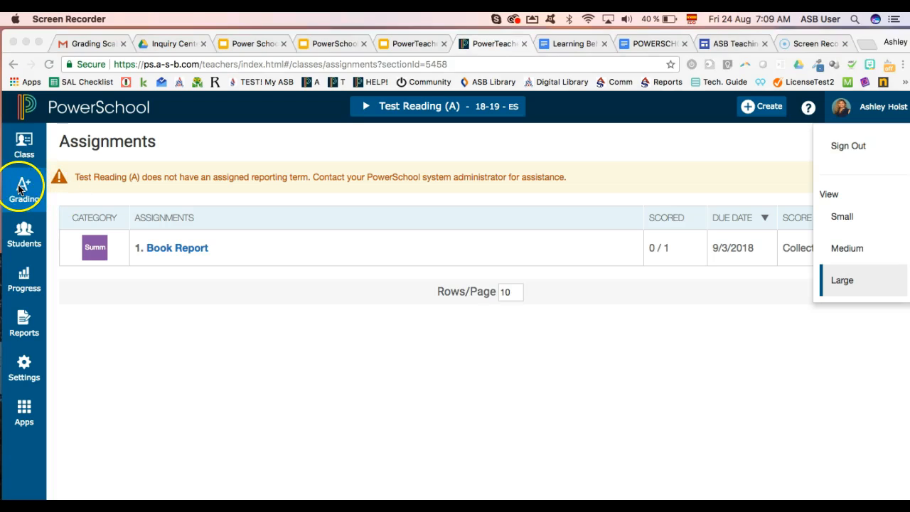
left_click(20, 187)
Open and save the Formative, Summative and Diagnostics categories, then show slide 18, General Interface
left_click(24, 189)
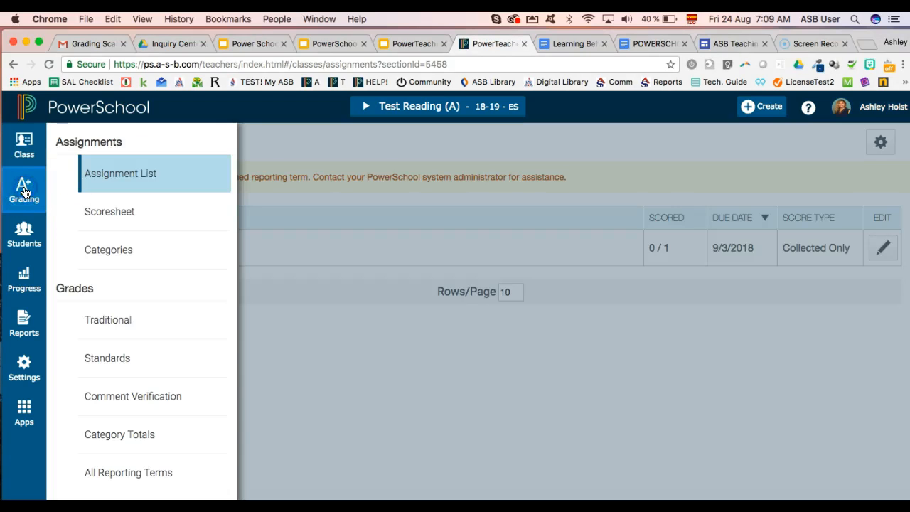
left_click(114, 249)
left_click(148, 211)
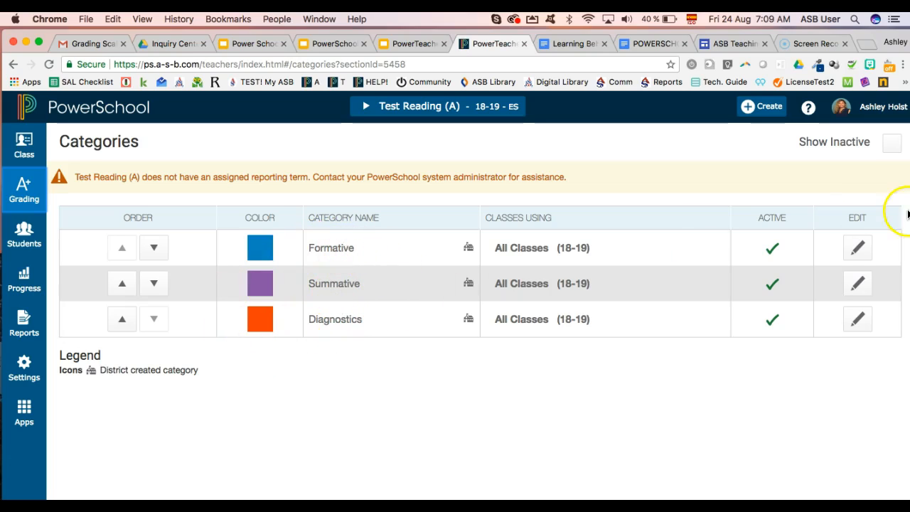
left_click(860, 248)
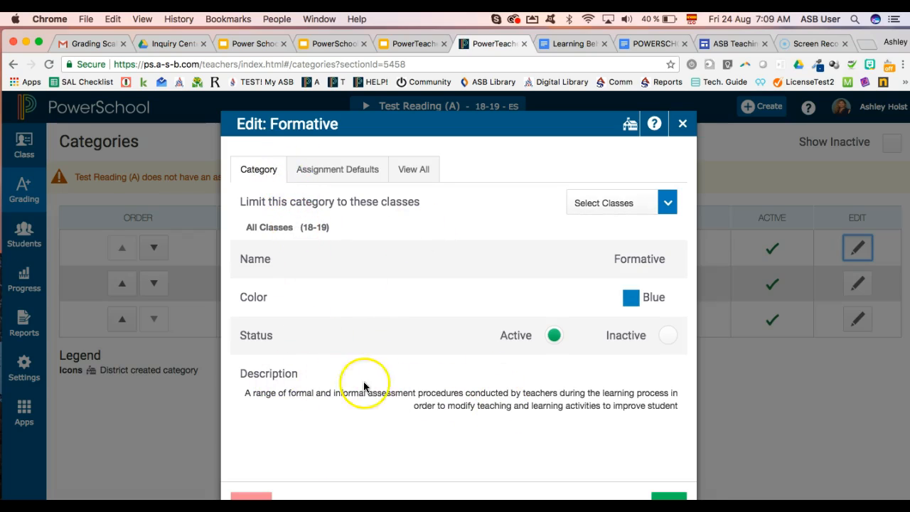
left_click(670, 496)
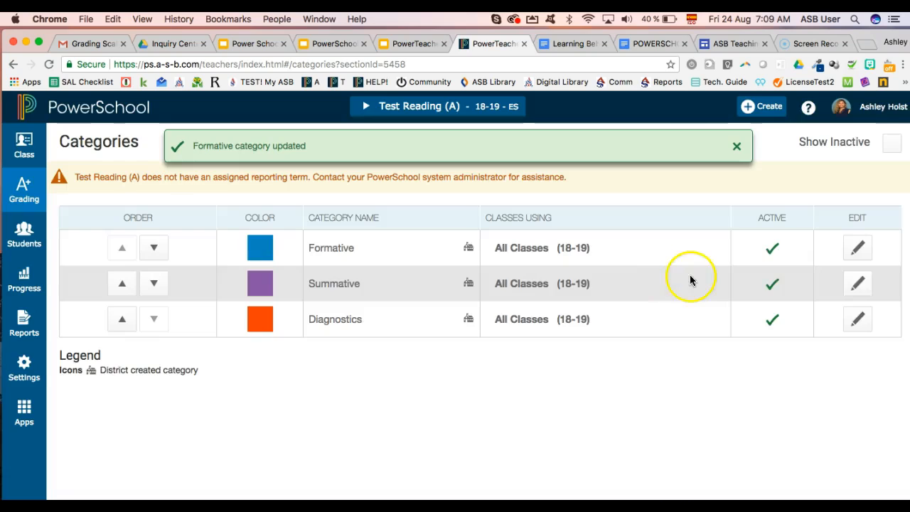
left_click(858, 284)
left_click(668, 491)
left_click(858, 320)
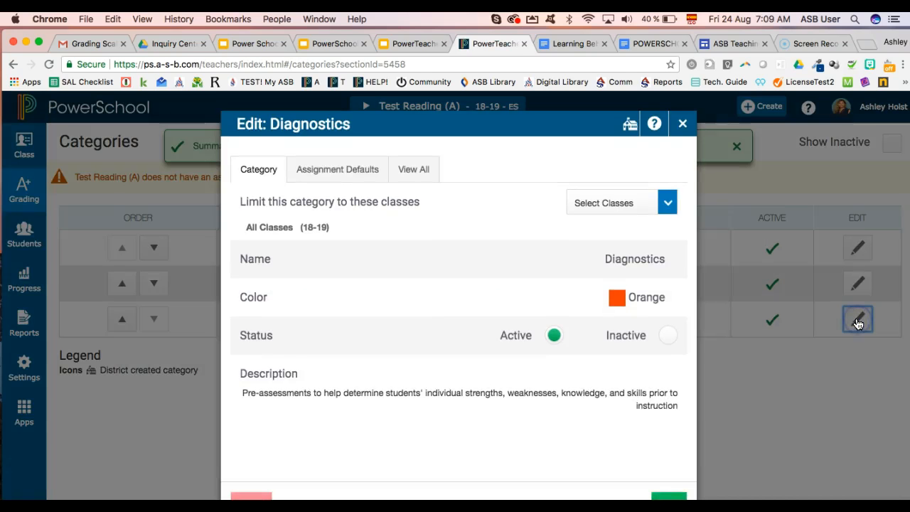
left_click(673, 497)
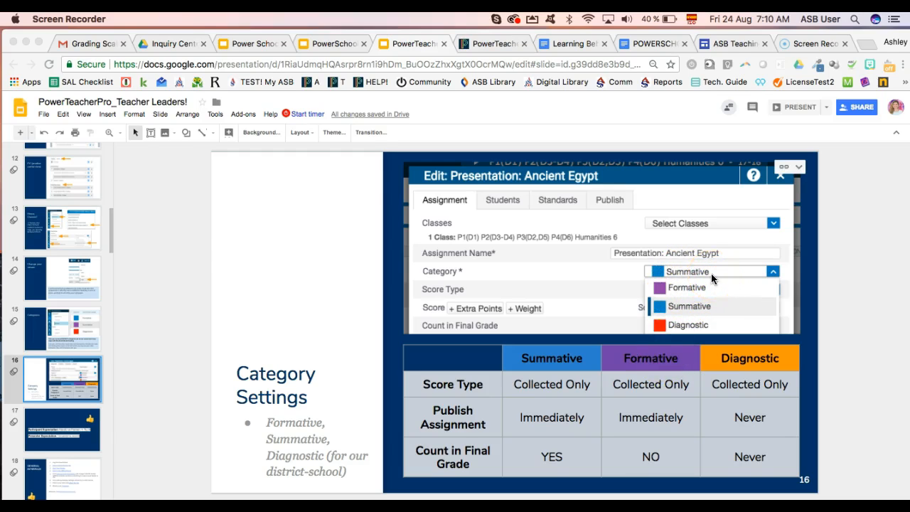
left_click(51, 490)
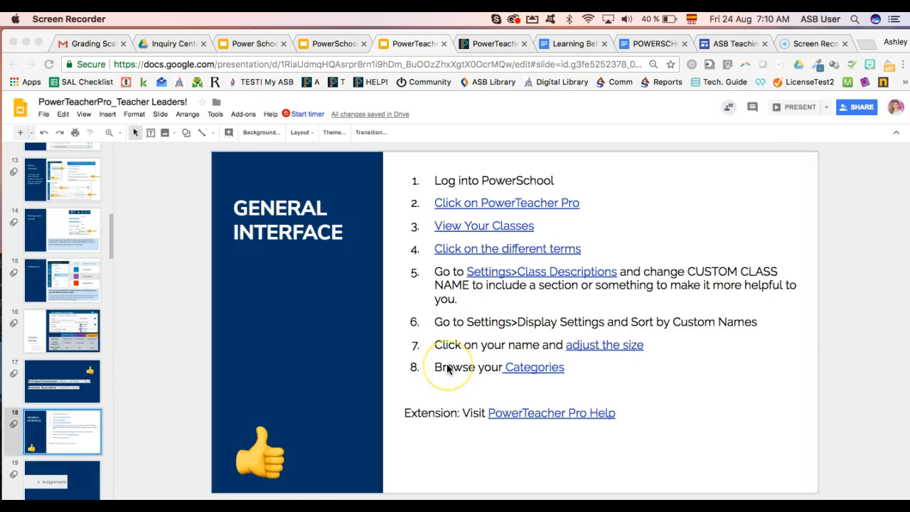